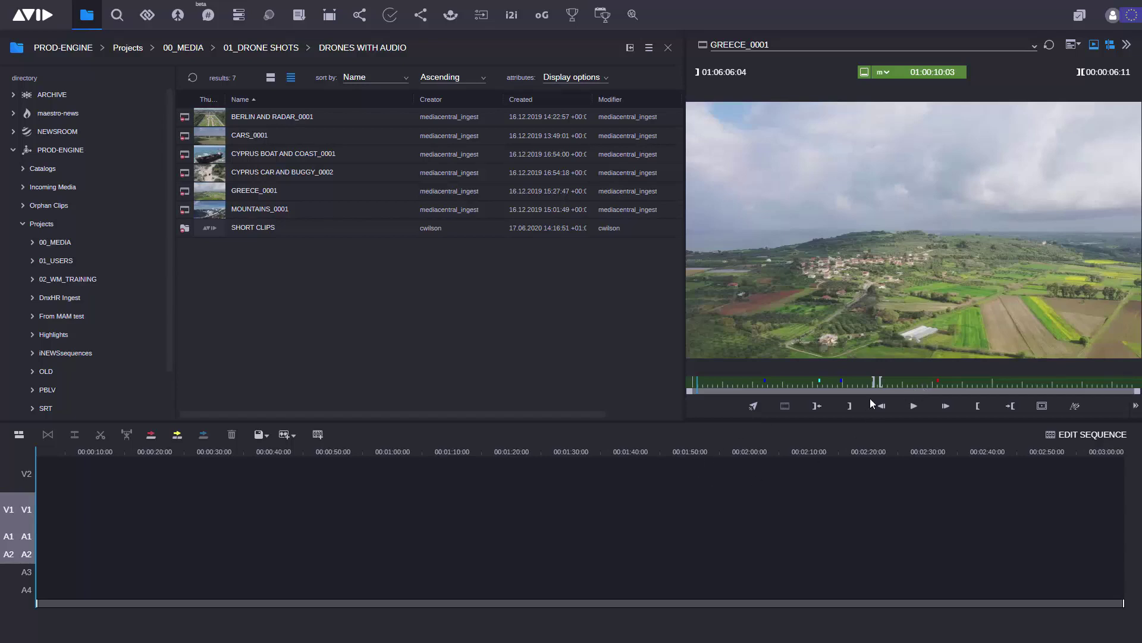
Drop GREECE_0001 at the timeline start on V1, A1 and A2, then undo and redo it
{"action": "left_click_drag", "start_coordinate": [911, 264], "coordinate": [237, 523]}
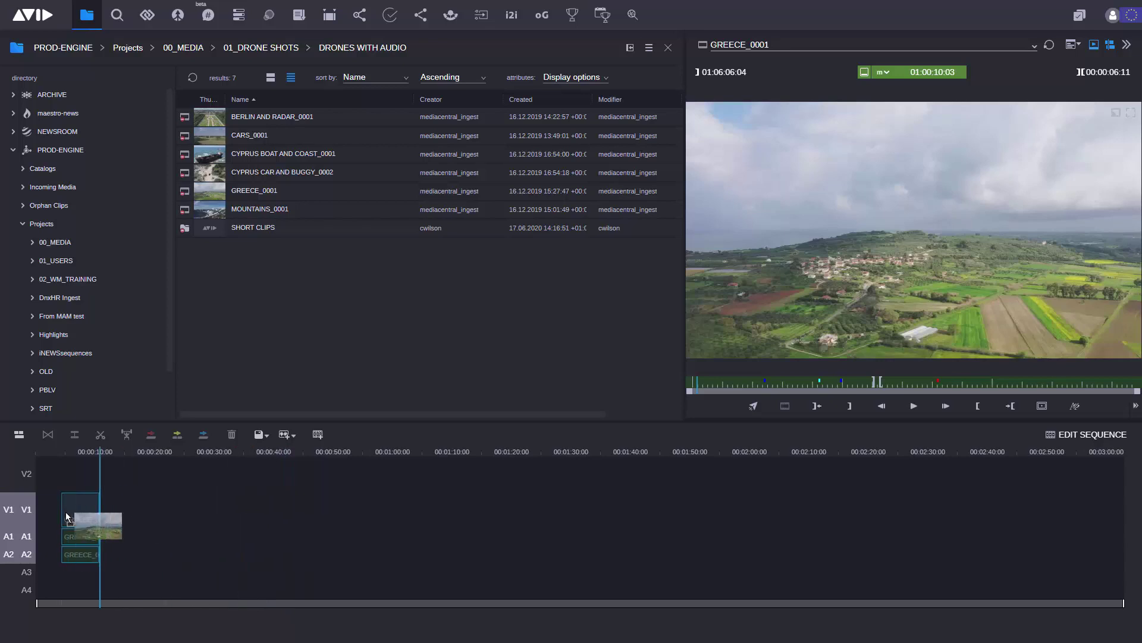
{"action": "left_click_drag", "start_coordinate": [237, 523], "coordinate": [42, 518]}
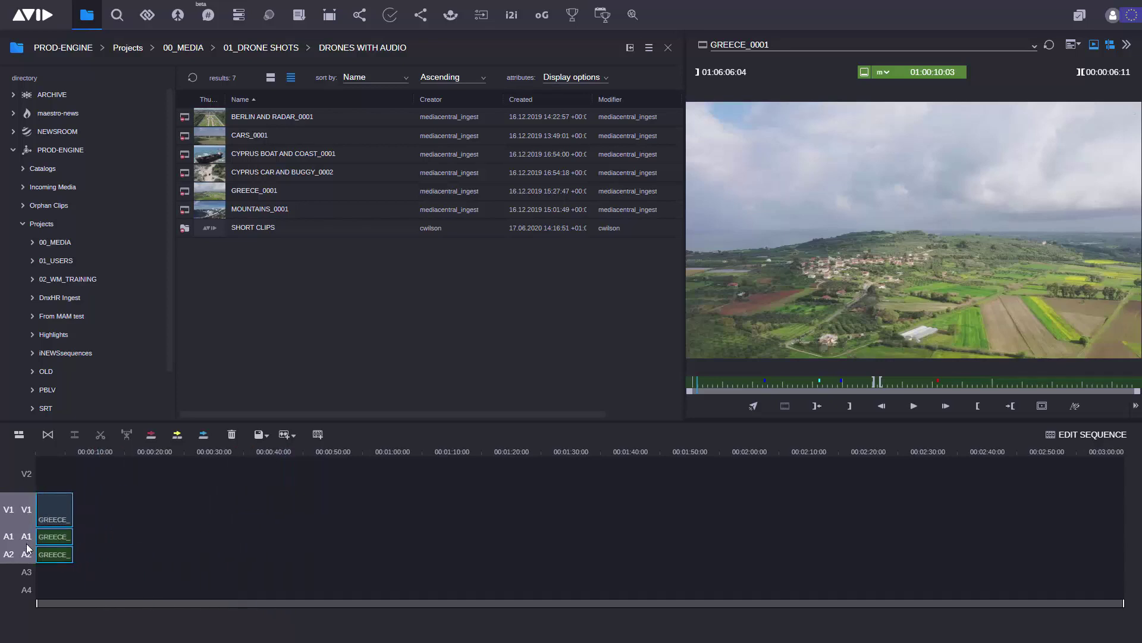
{"action": "key", "text": "ctrl+z"}
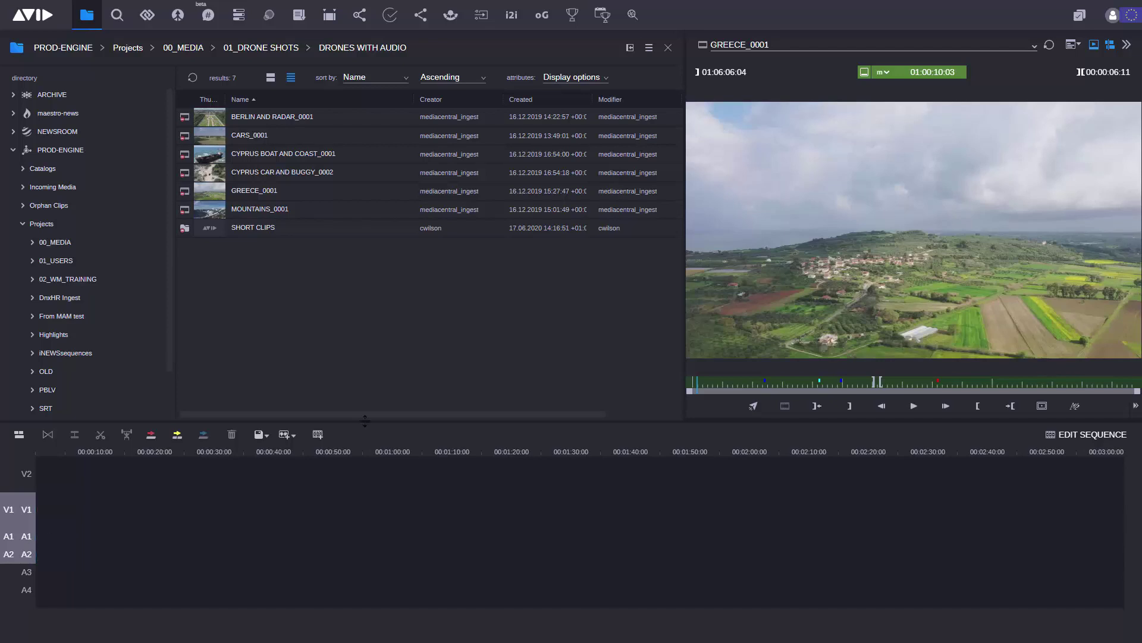
{"action": "key", "text": "ctrl+y"}
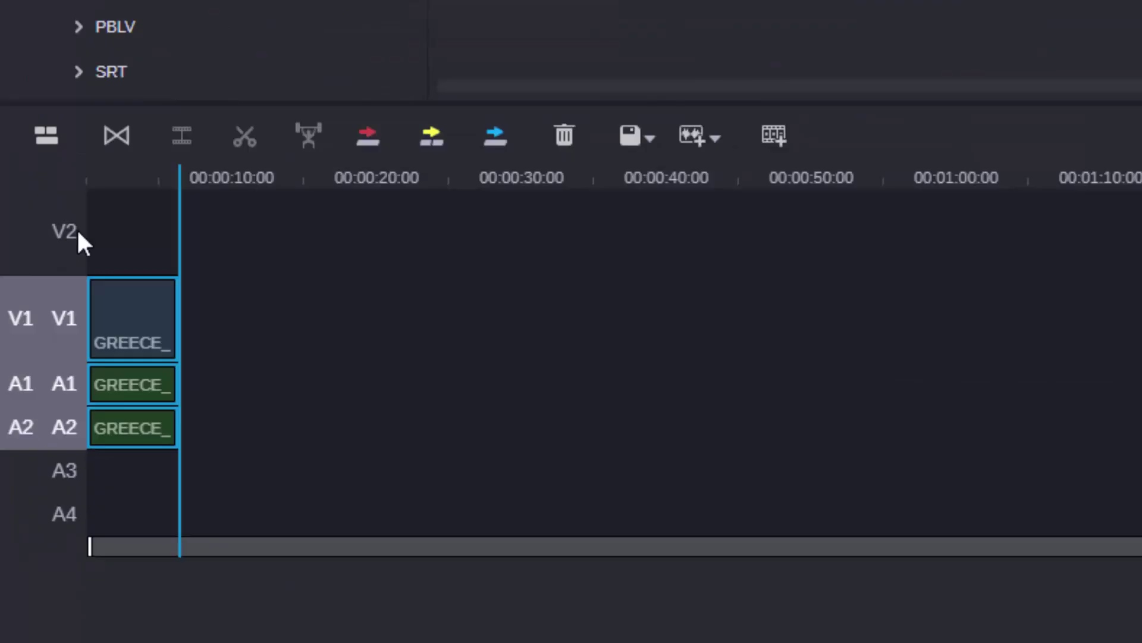
Patch source V1 to active track V2, and source A1 and A2 to tracks A3 and A4
{"action": "right_click", "coordinate": [80, 241]}
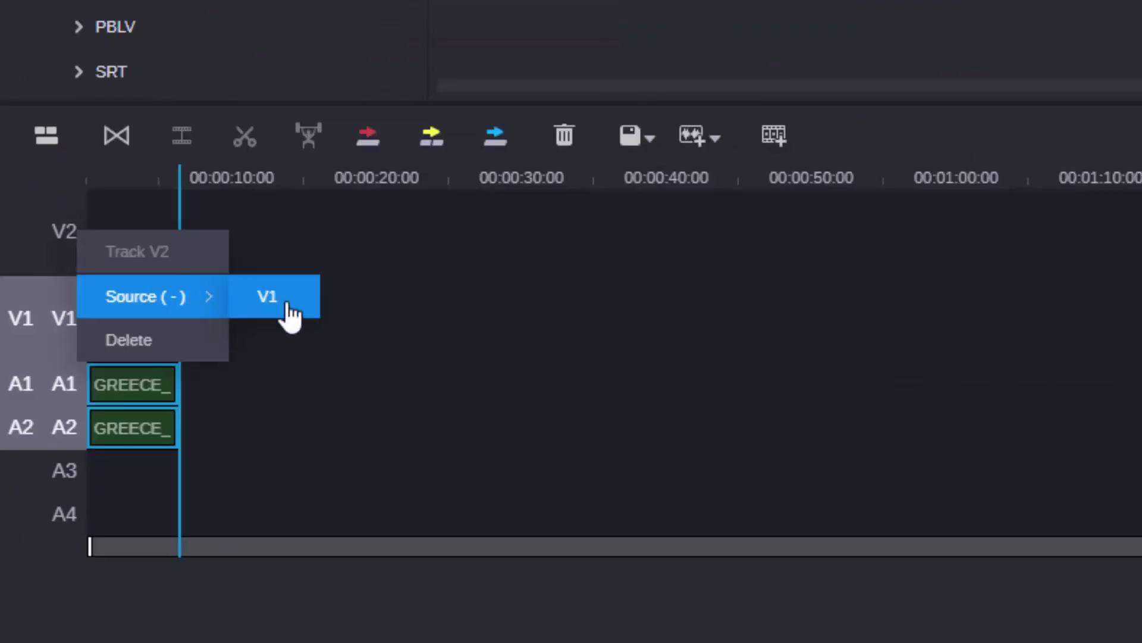
{"action": "left_click", "coordinate": [282, 302]}
{"action": "left_click", "coordinate": [69, 232]}
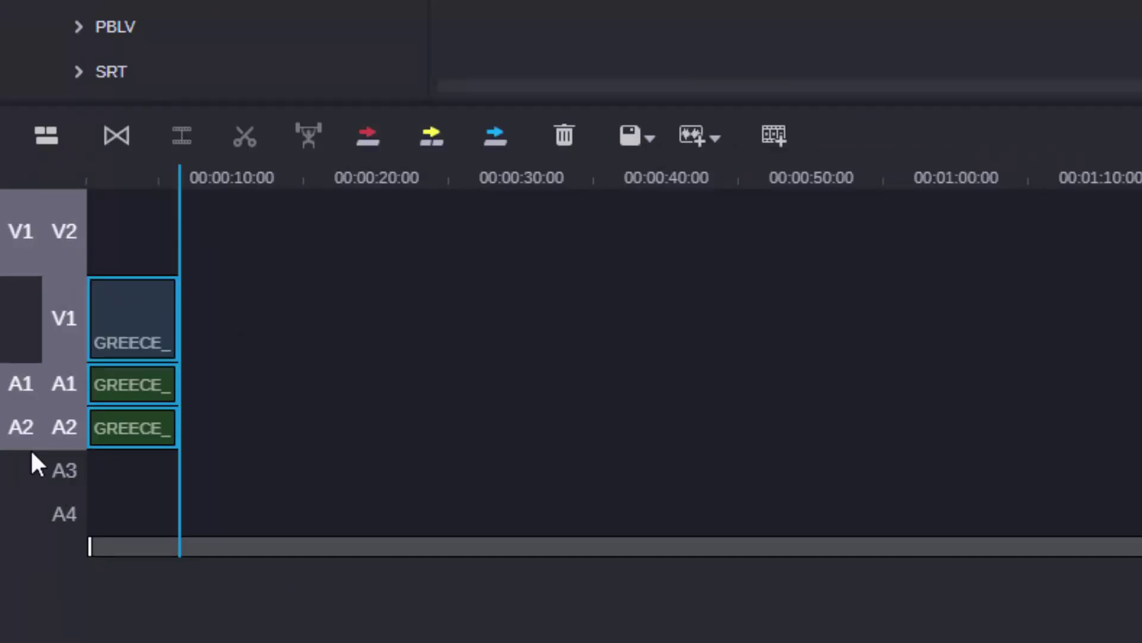
{"action": "right_click", "coordinate": [60, 489]}
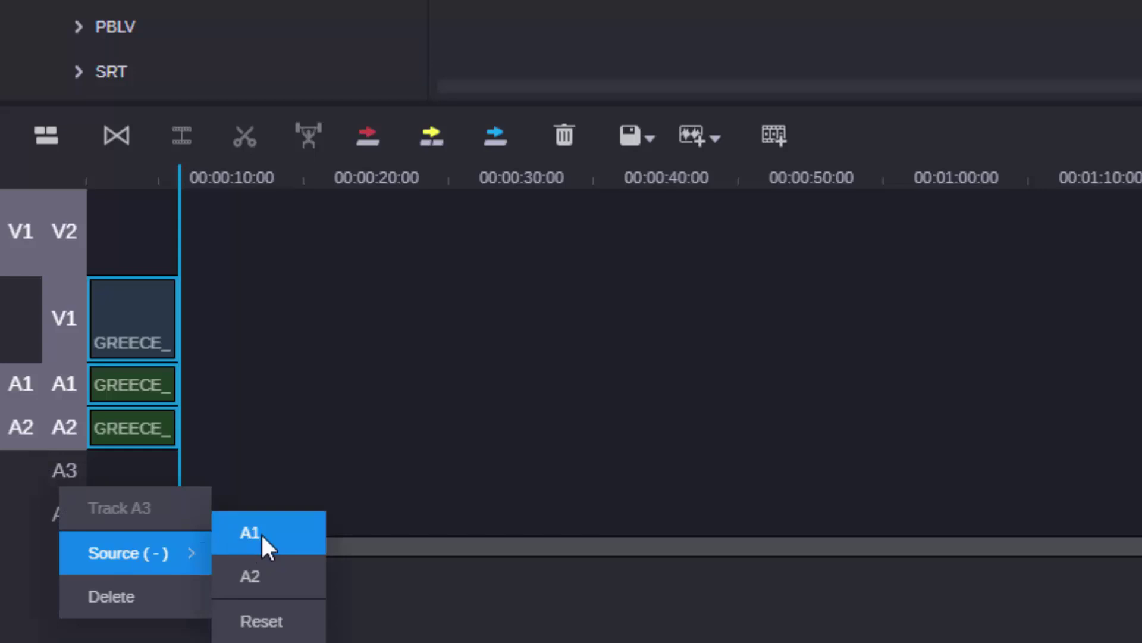
{"action": "left_click", "coordinate": [261, 533]}
{"action": "right_click", "coordinate": [63, 525]}
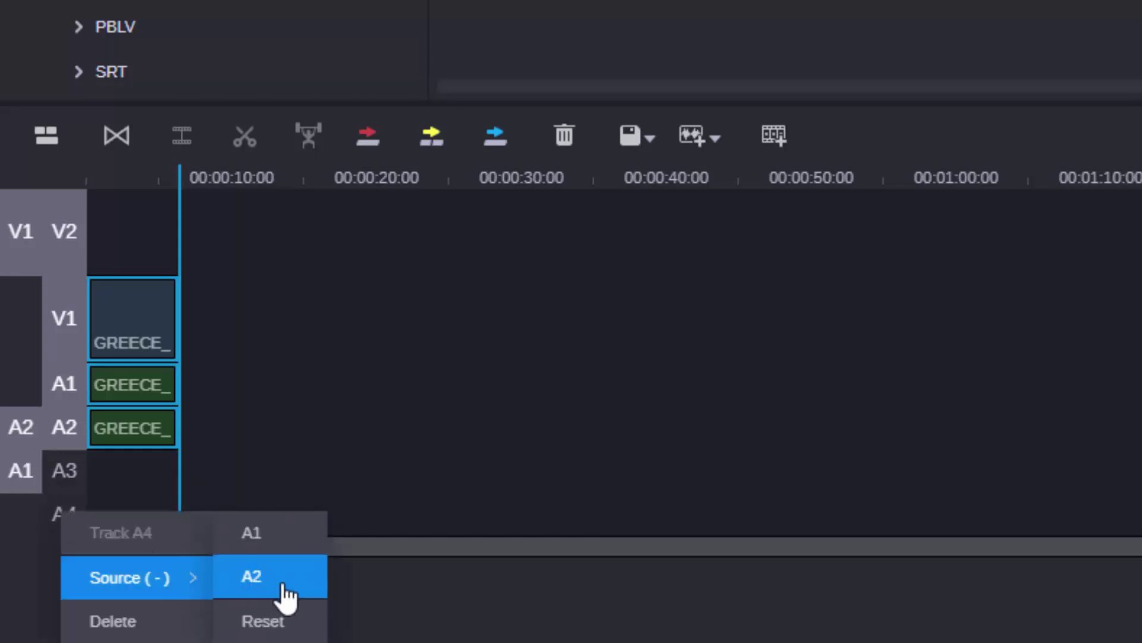
{"action": "left_click", "coordinate": [284, 594]}
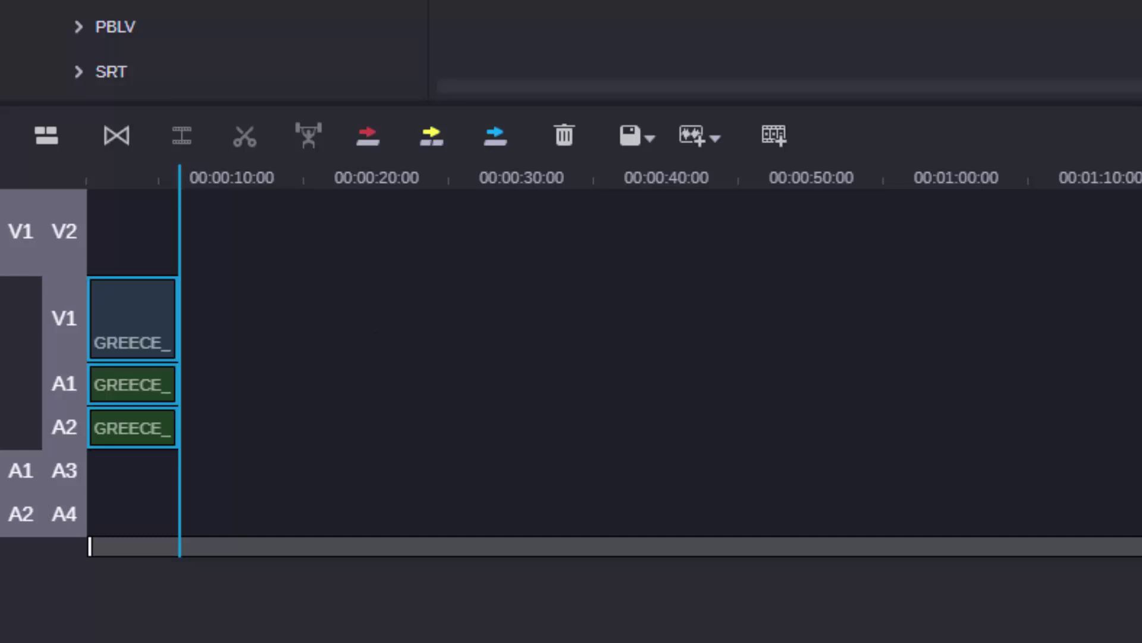
Drag another GREECE_0001 copy from the viewer onto V2, A3 and A4 after the first clip
{"action": "mouse_move", "coordinate": [1045, 107]}
{"action": "left_mouse_down"}
{"action": "mouse_move", "coordinate": [512, 273]}
{"action": "mouse_move", "coordinate": [234, 268]}
{"action": "left_mouse_up"}
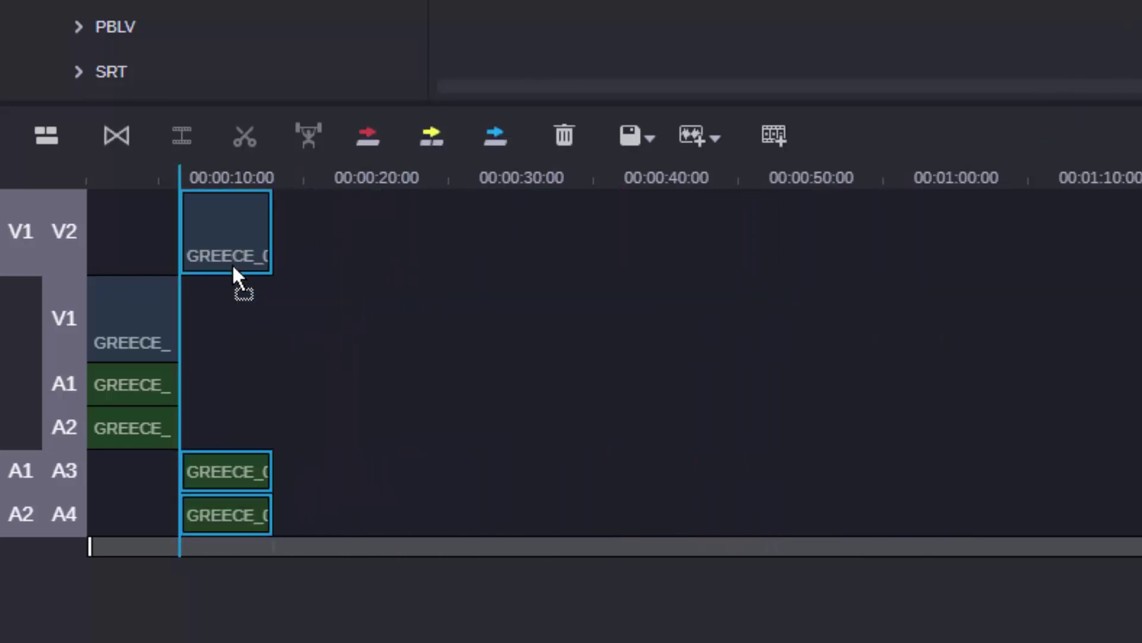